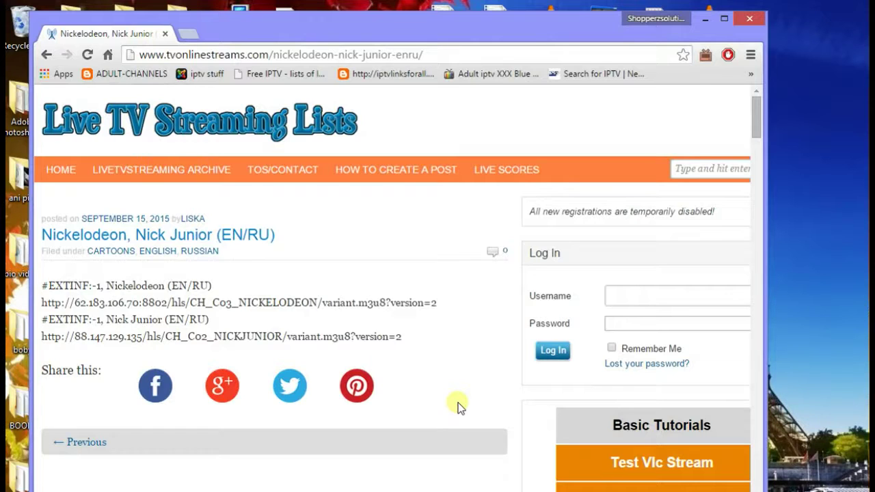
Copy the Nickelodeon and Nick Junior #EXTINF lines with their stream URLs from the web page into a new Notepad++ document.
mouse_move(448, 385)
mouse_down()
mouse_move(426, 312)
mouse_move(442, 370)
mouse_up()
drag(349, 345, 335, 320)
click(399, 337)
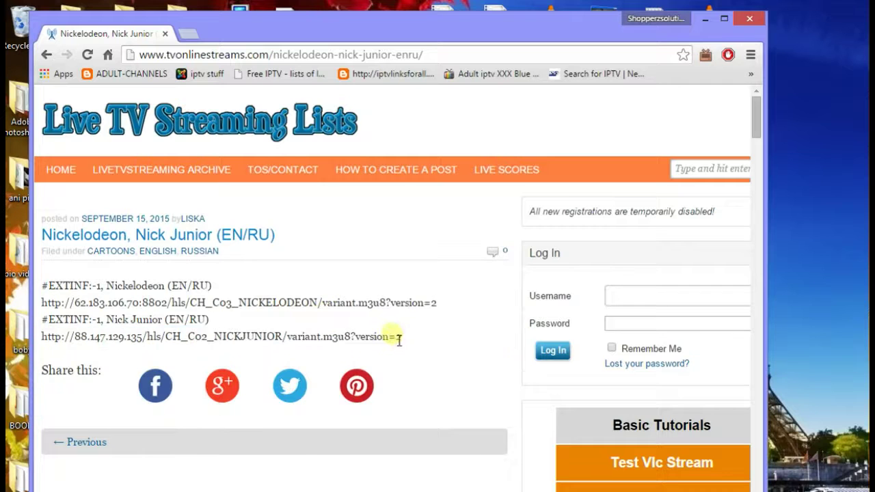
drag(402, 344, 46, 276)
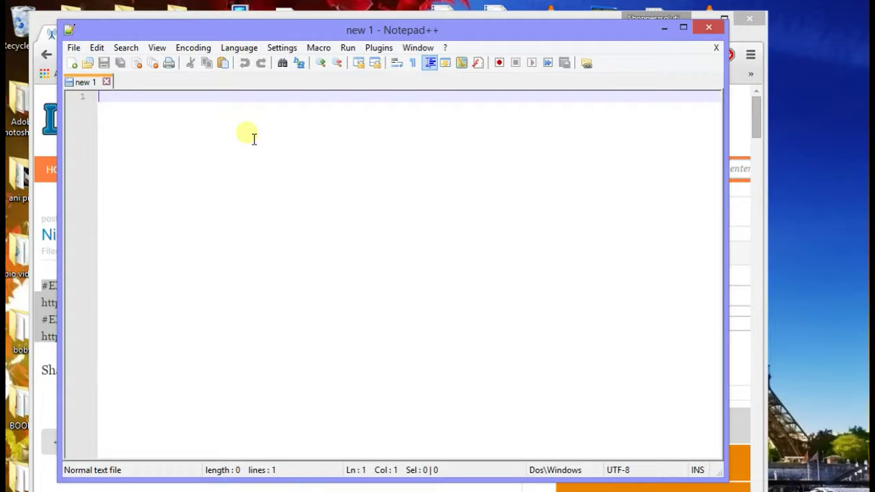
right_click(191, 152)
click(223, 190)
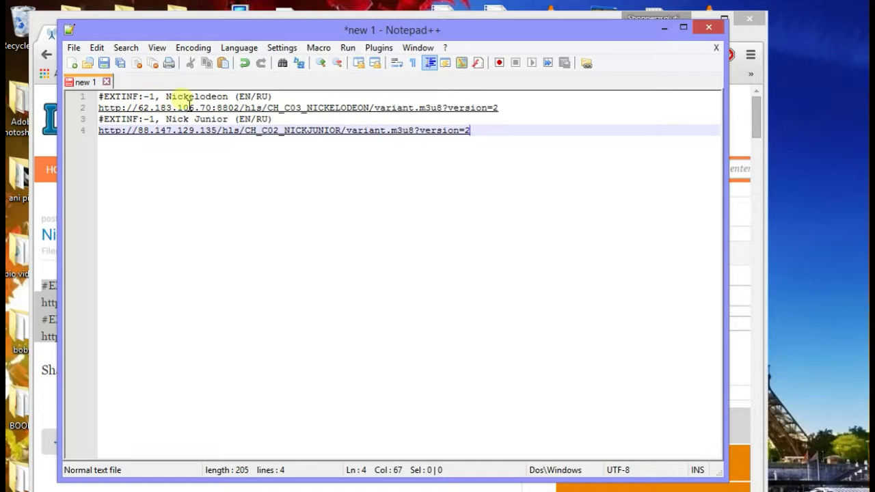
Insert a blank line after the Nickelodeon #EXTINF line and another after the Nickelodeon stream URL.
click(276, 102)
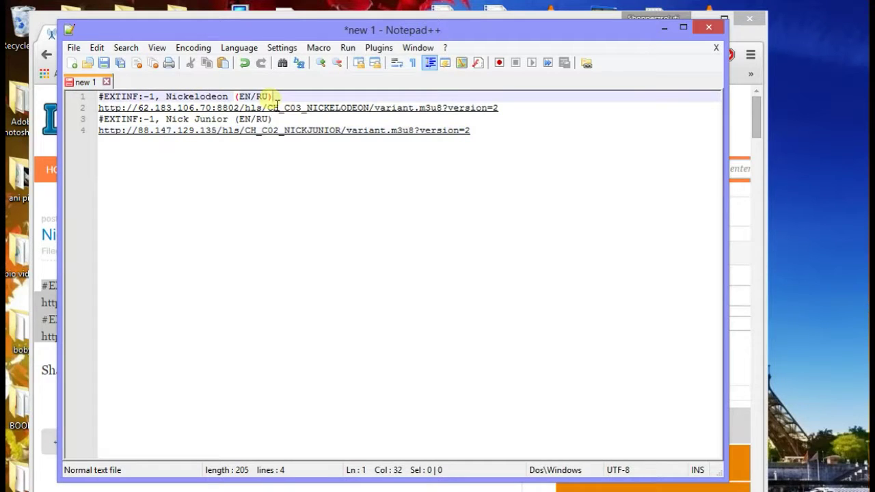
key(Return)
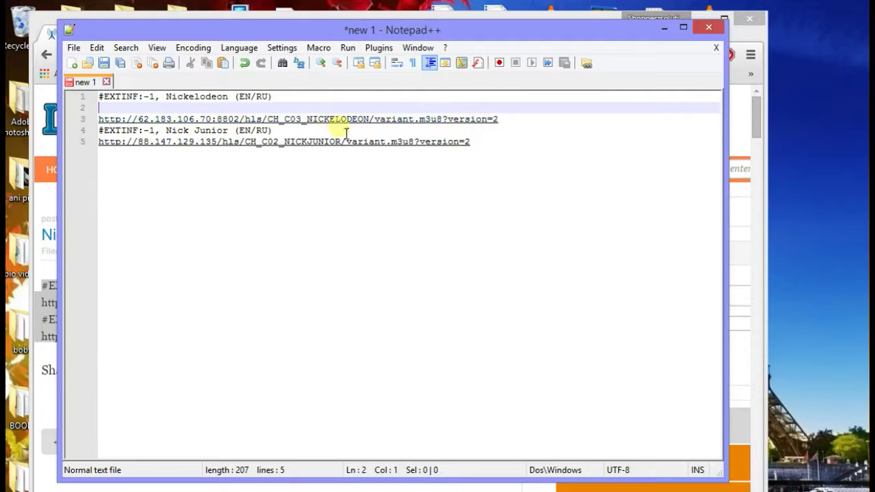
click(513, 128)
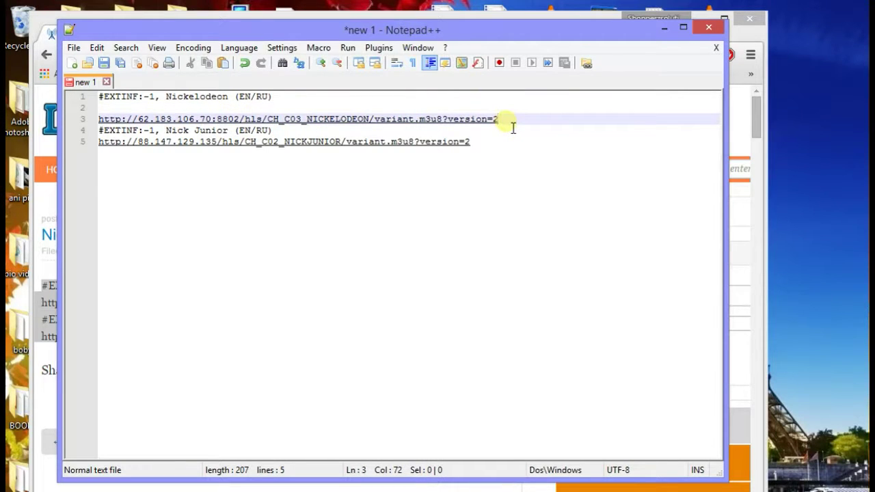
key(Return)
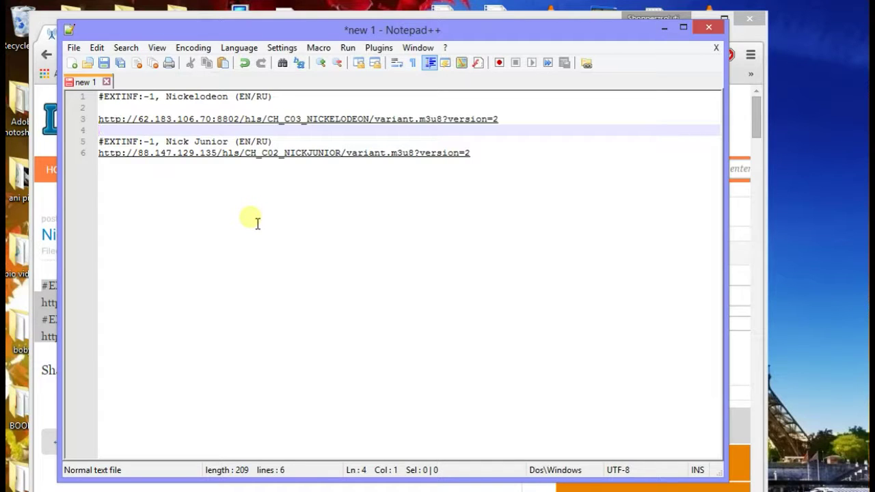
Save the playlist to the Desktop as tryitout.m3u and close Notepad++.
click(73, 48)
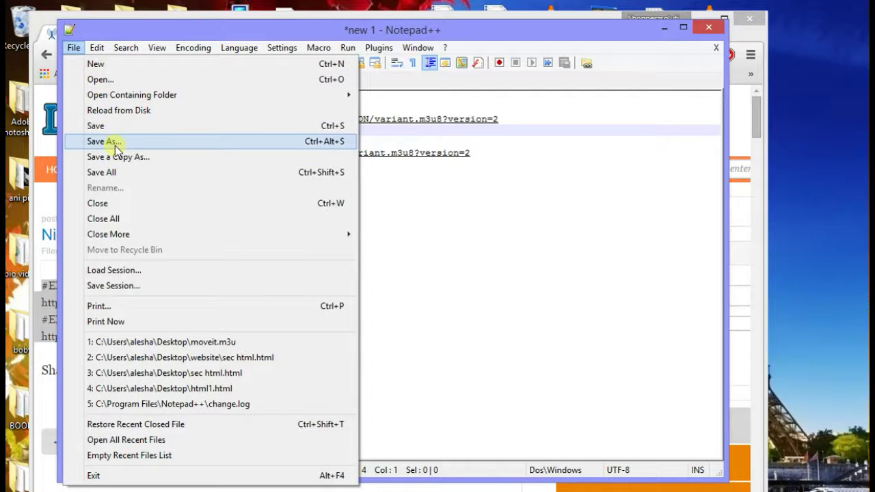
click(115, 142)
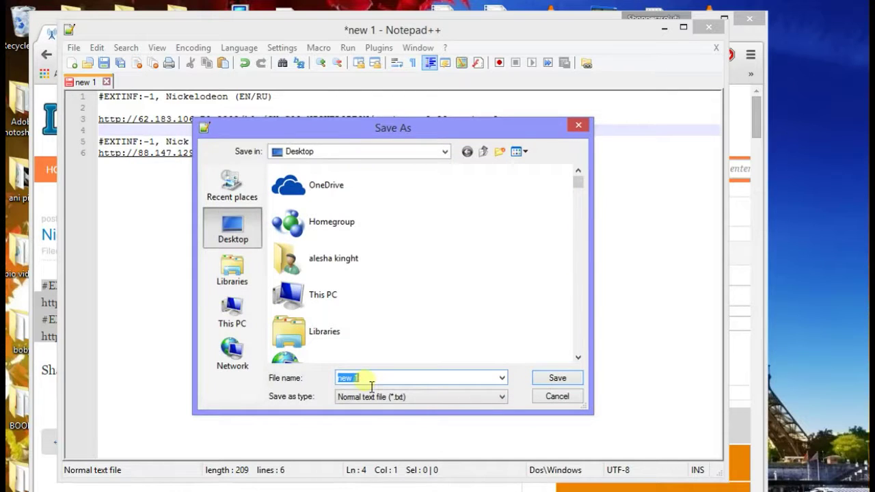
key(BackSpace)
text(t)
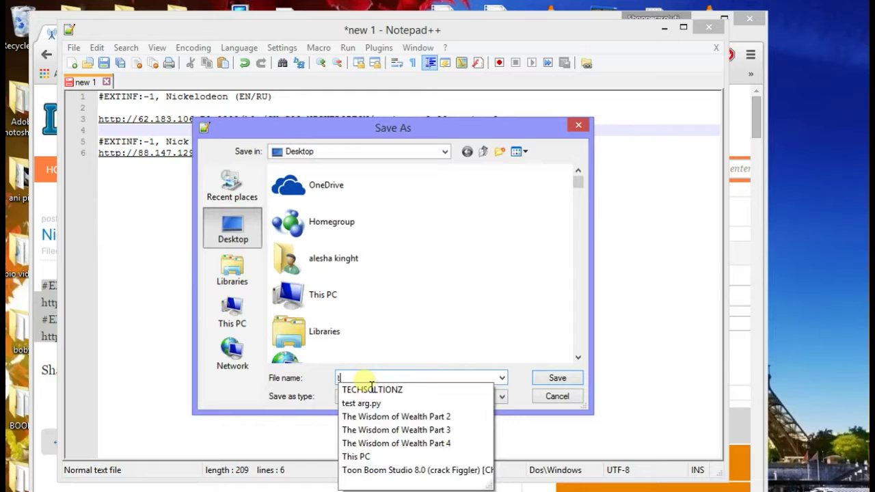
text(ryi)
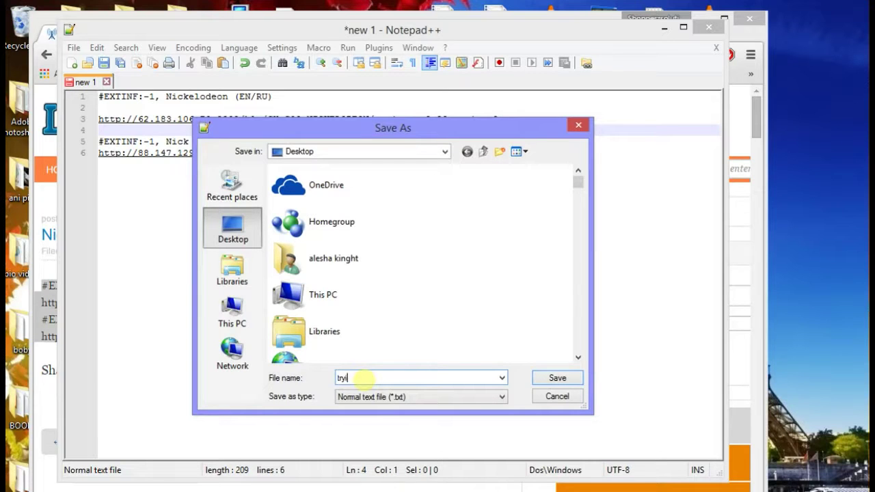
text(tout.m3u)
click(547, 379)
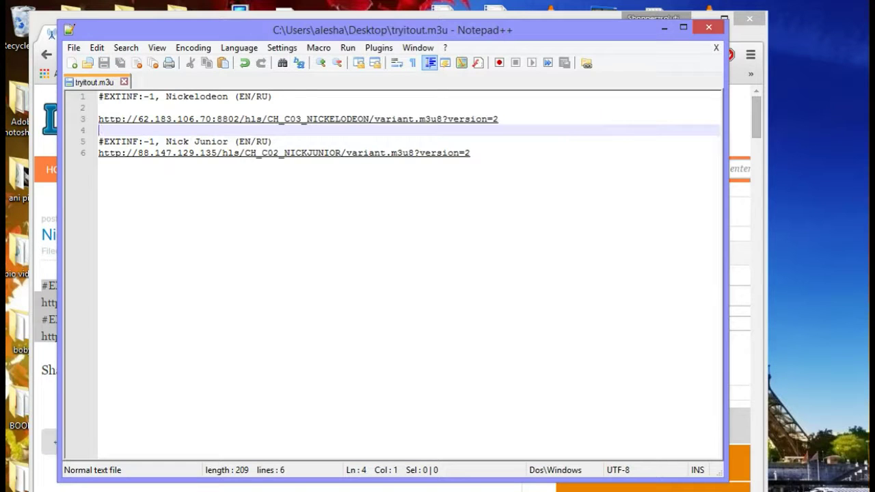
click(704, 28)
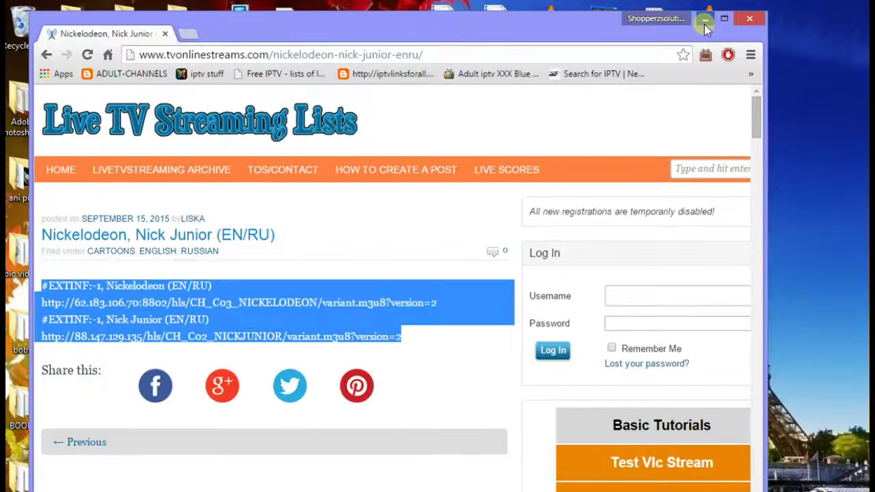
Switch to Kodi, dismiss the open share browser and Add Video source dialog, and return to the home screen.
key(alt+Tab)
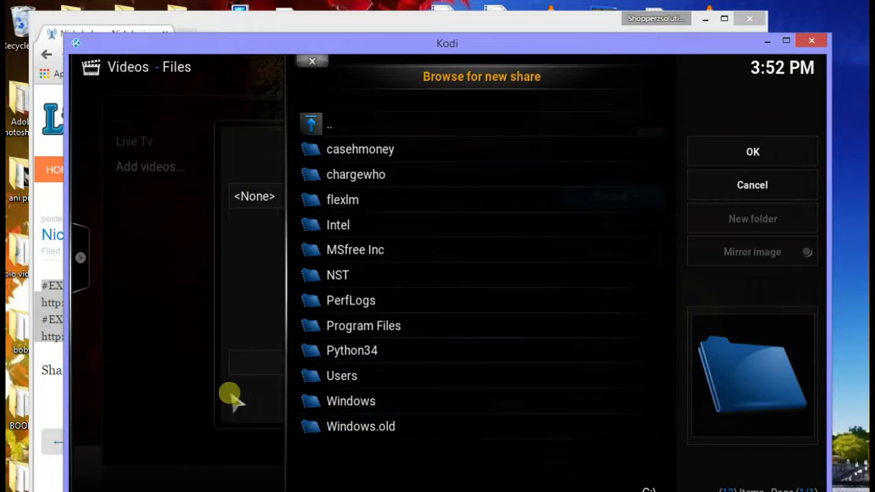
click(312, 62)
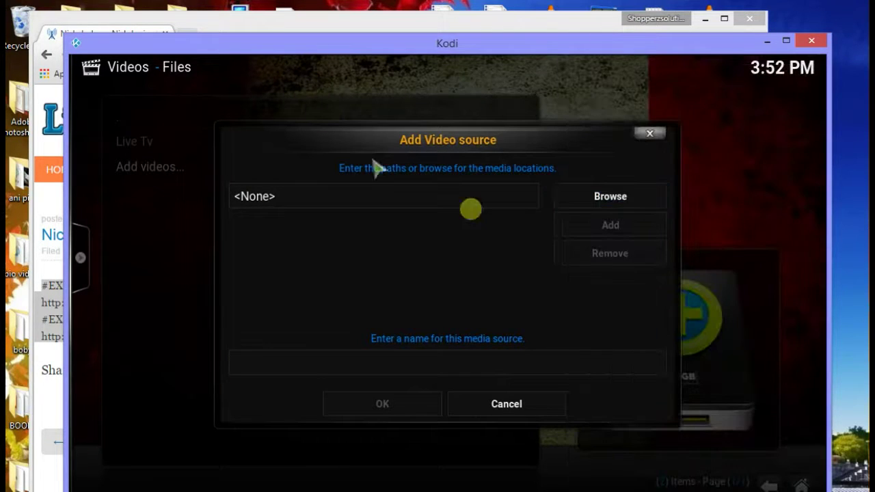
click(650, 134)
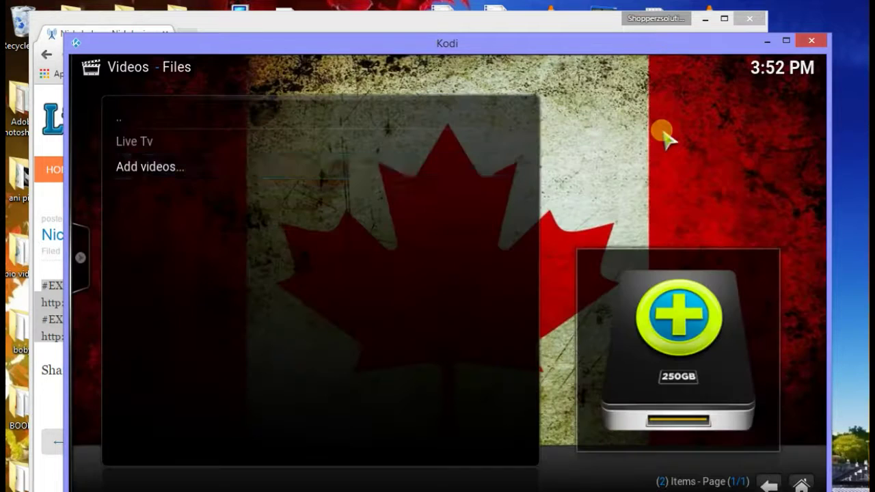
right_click(377, 330)
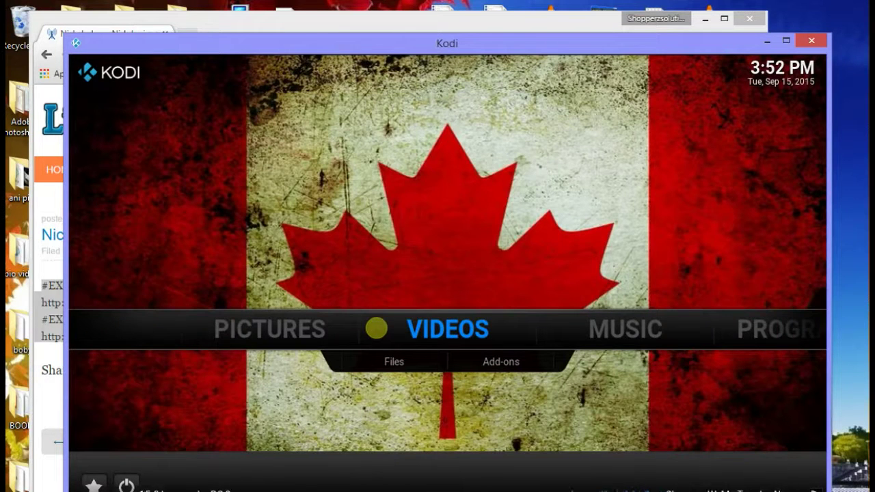
Start adding a new video source from the Videos file list and browse for its media location.
key(Down)
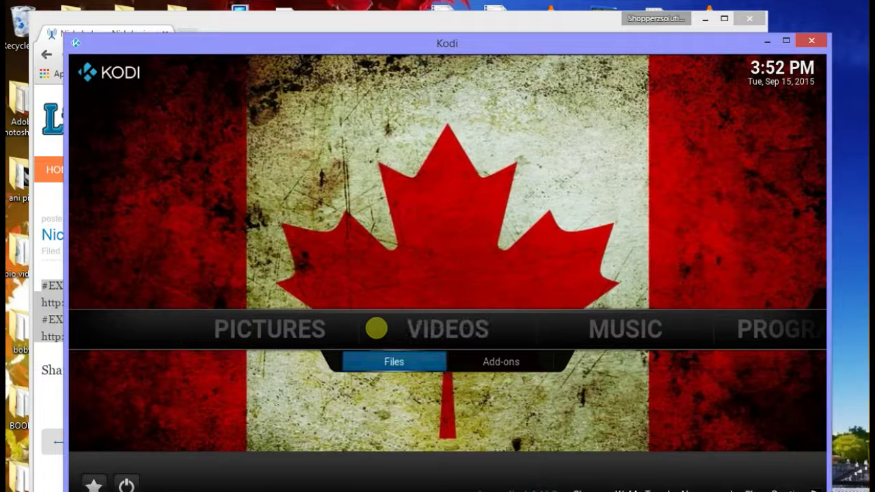
key(Return)
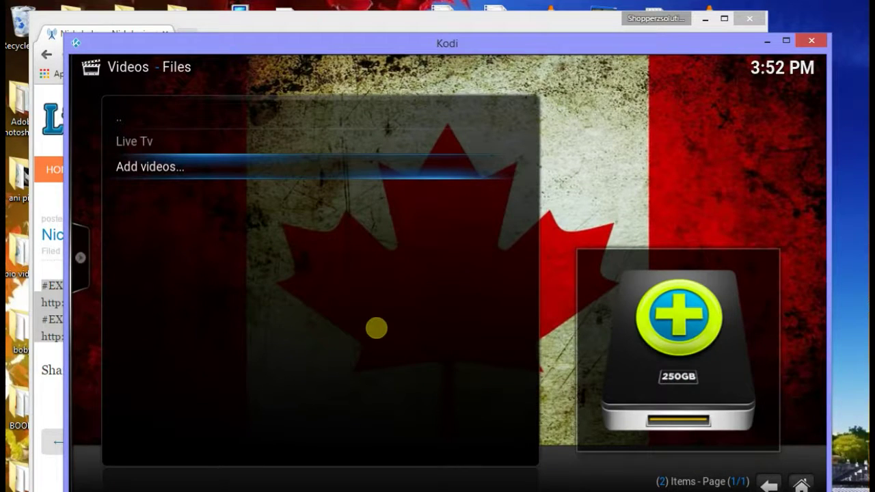
key(Return)
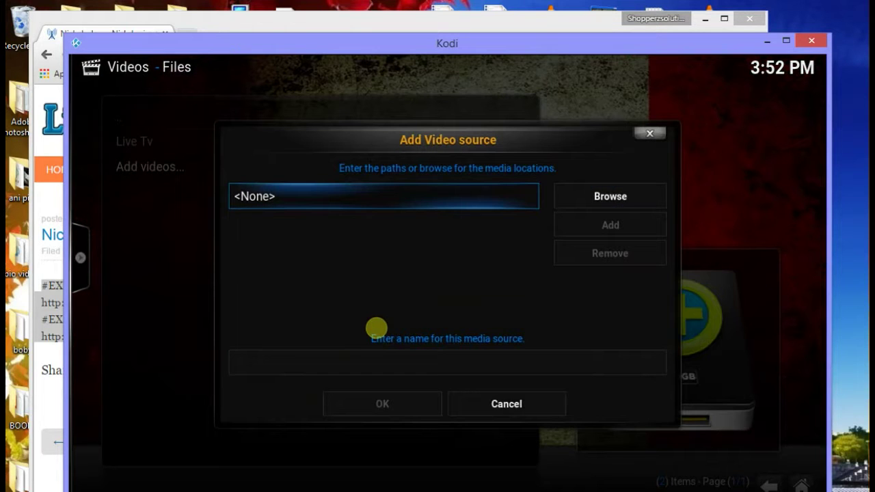
key(Right)
key(Return)
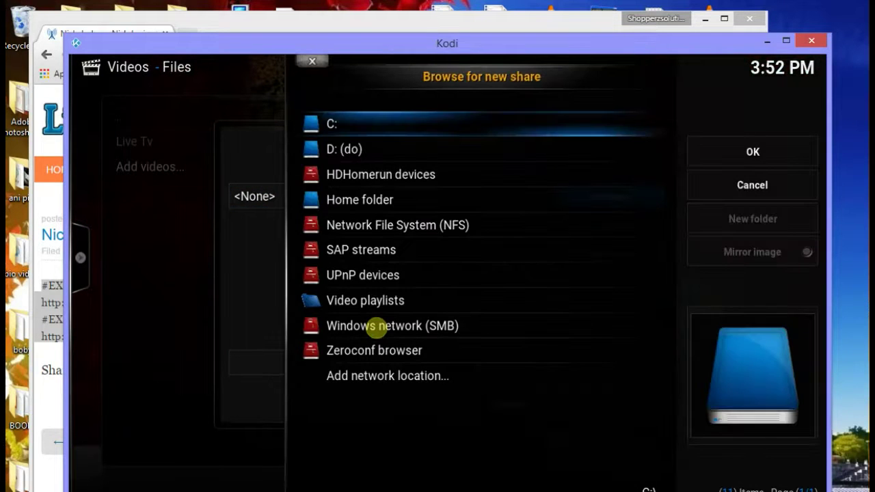
Navigate on drive C: through Users and the account's own folder to its Desktop folder.
key(Down)
key(Up)
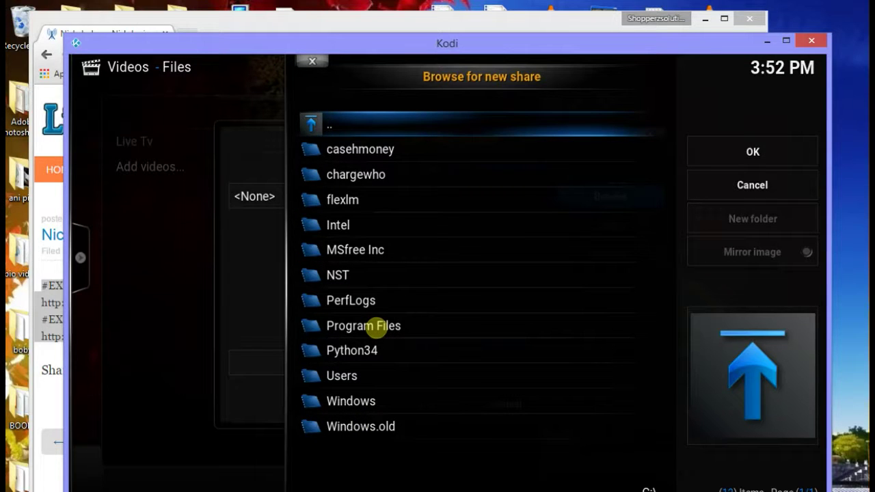
key(Down)
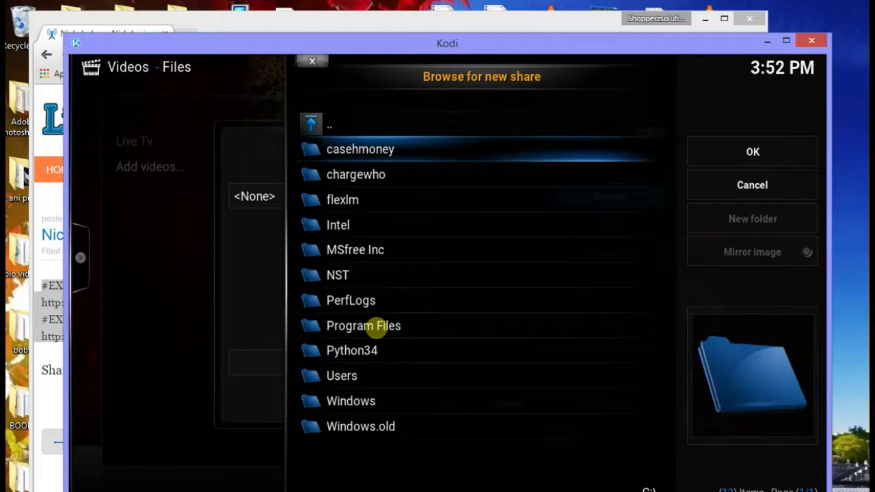
key(Down)
key(Down)
key(Down)
key(Down)
key(Down)
key(Down)
key(Down)
key(Down)
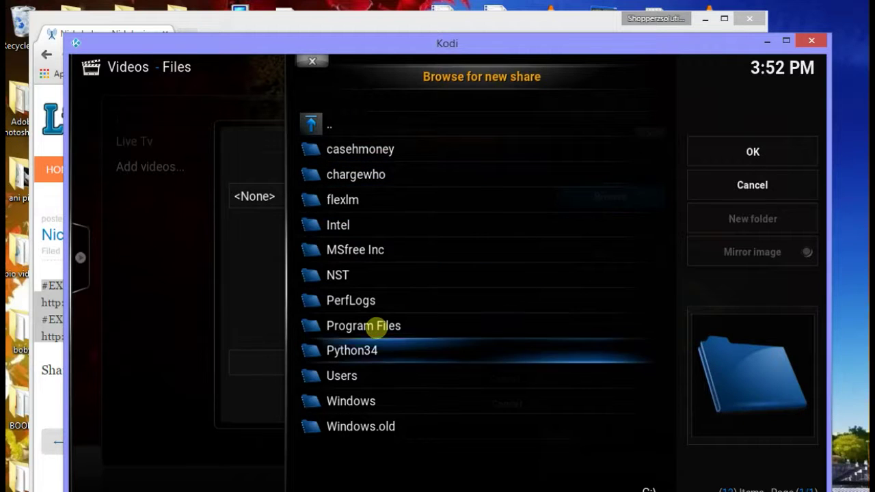
key(Down)
key(Return)
key(Down)
key(Return)
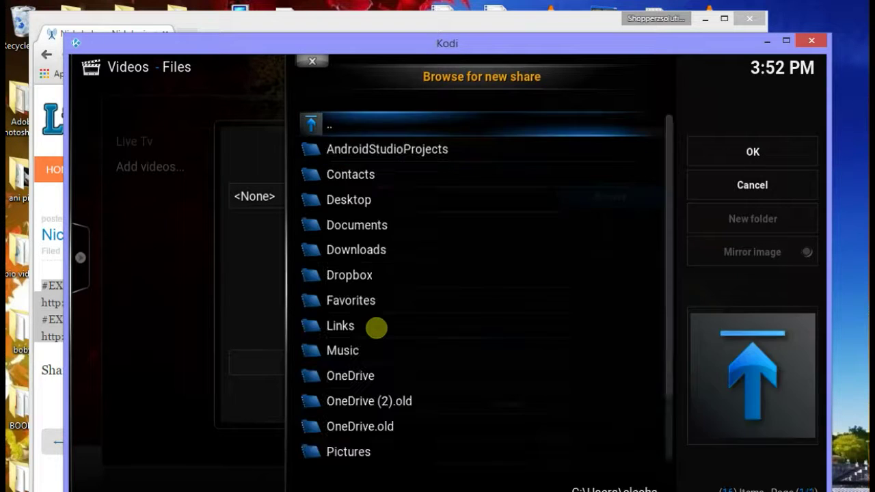
key(Down)
key(Down)
key(Down)
key(Return)
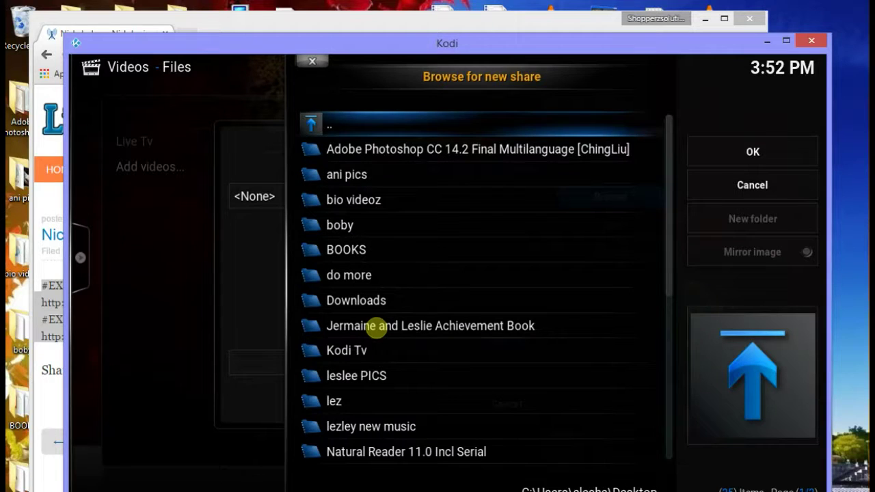
Look through the Desktop's folder list for a location to use as the video source.
key(Up)
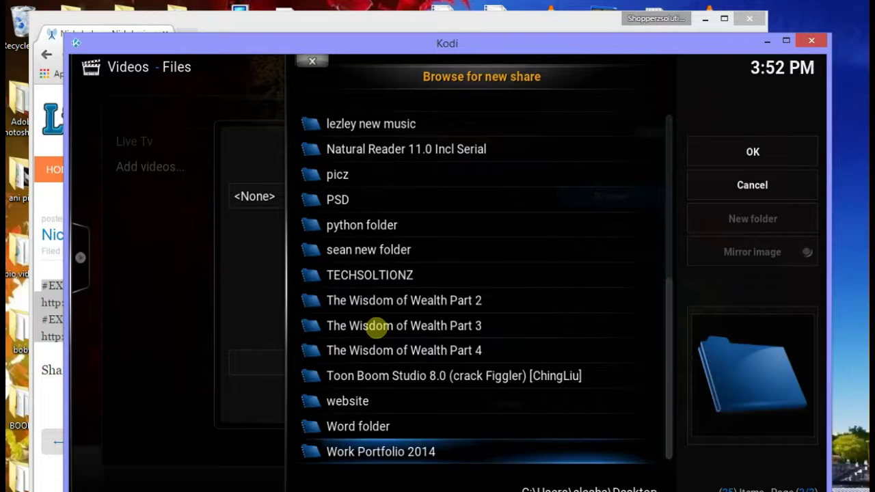
key(Down)
key(Up)
key(Up)
key(Up)
key(Up)
key(Up)
key(Up)
key(Up)
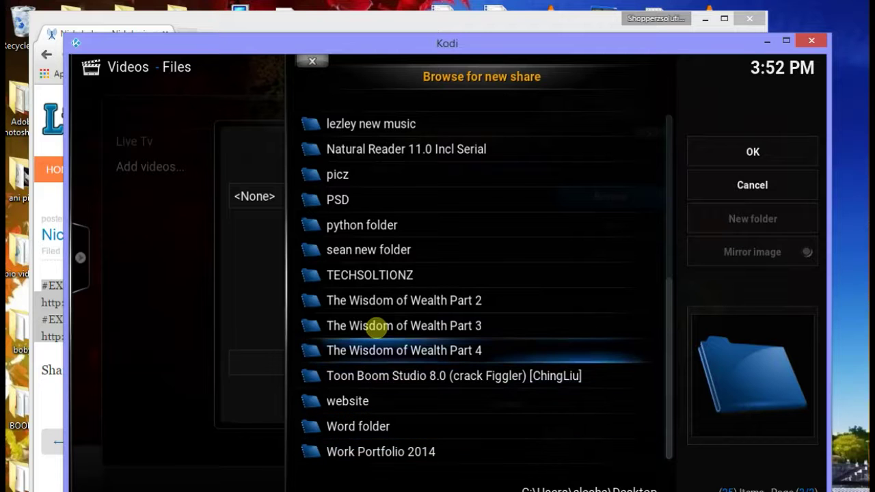
key(Up)
key(Up)
key(Up)
key(Up)
key(Up)
key(Up)
key(Up)
key(Up)
key(Up)
key(Up)
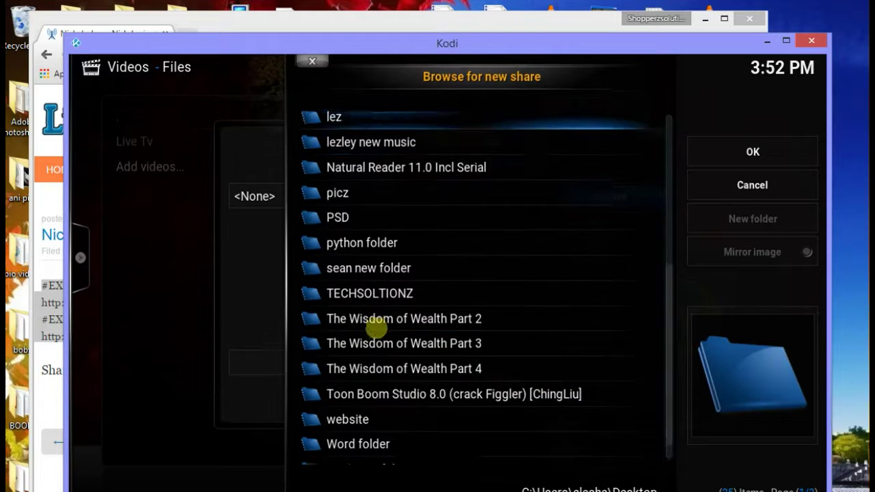
key(Up)
key(Up)
key(Up)
key(Up)
key(Up)
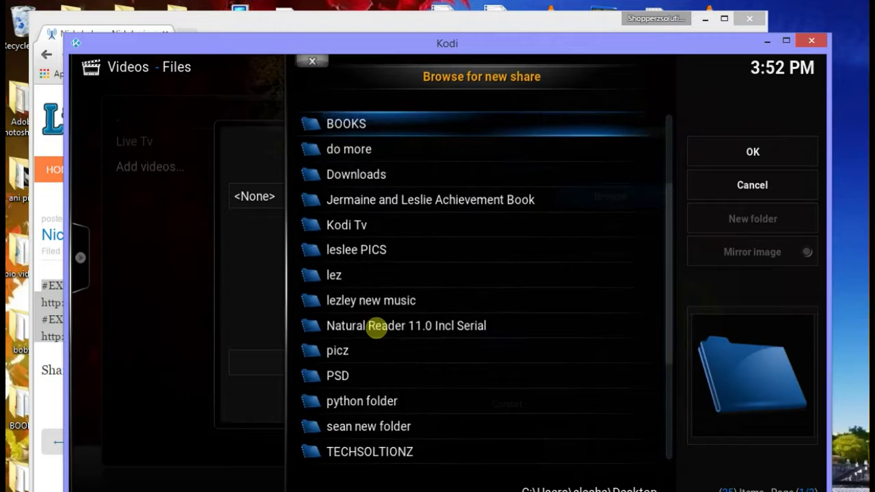
key(Up)
key(Up)
key(Up)
key(Up)
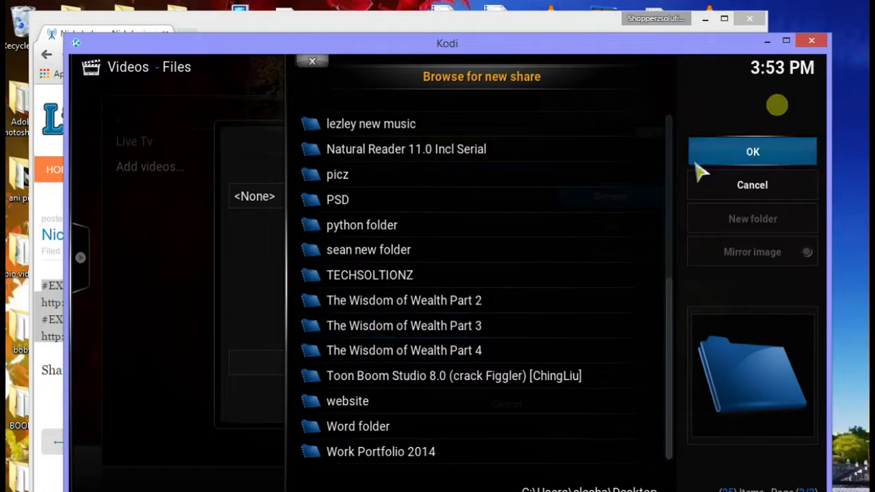
Minimize the open windows, create a desktop folder named lop, and move tryitout.m3u into it.
click(769, 41)
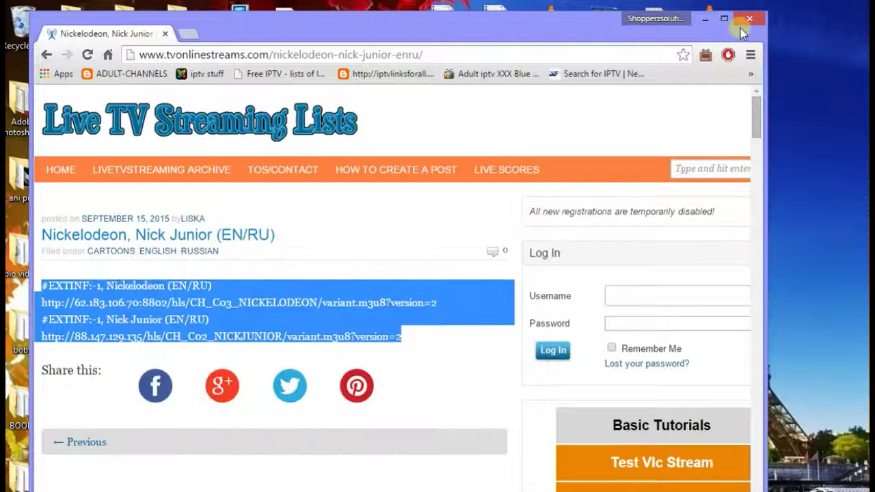
click(705, 19)
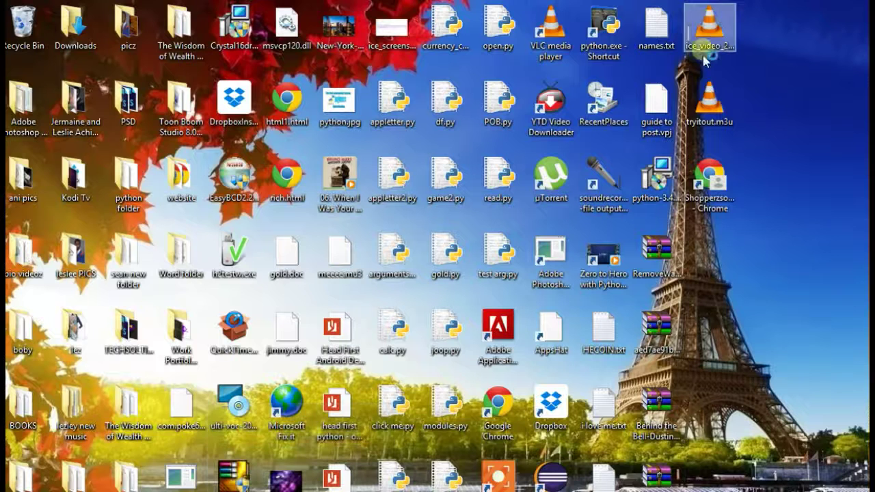
right_click(737, 265)
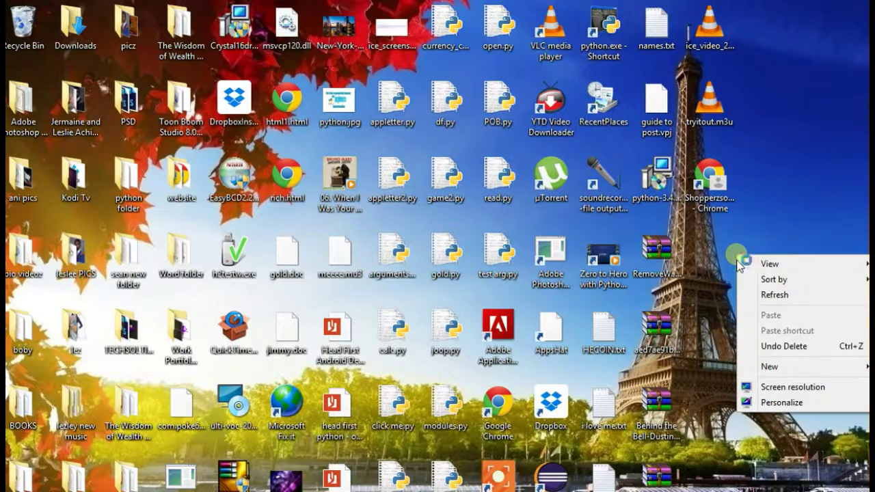
click(813, 372)
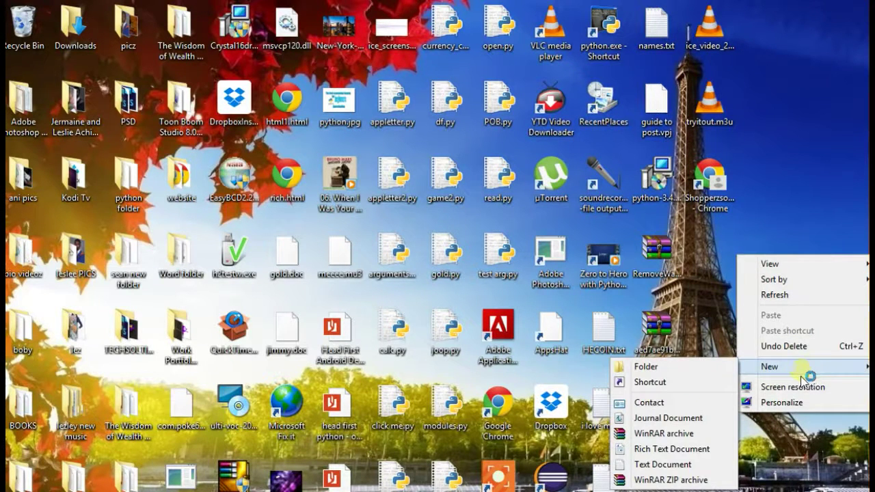
click(699, 370)
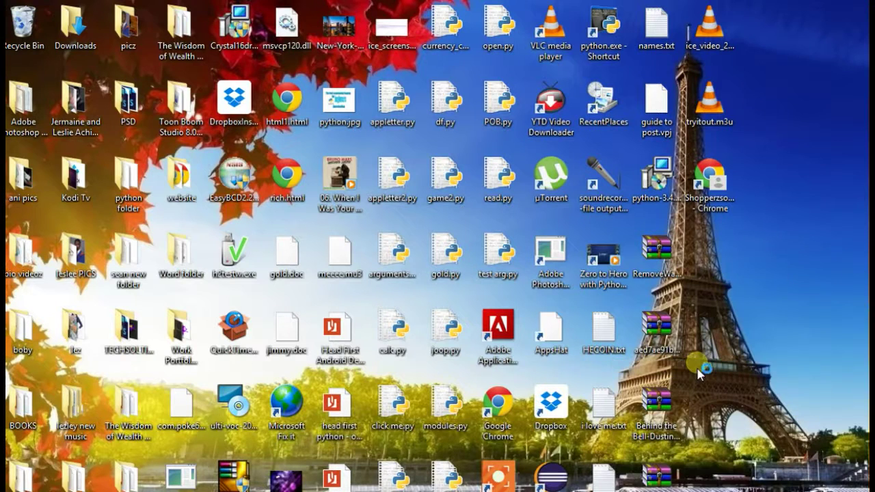
key(BackSpace)
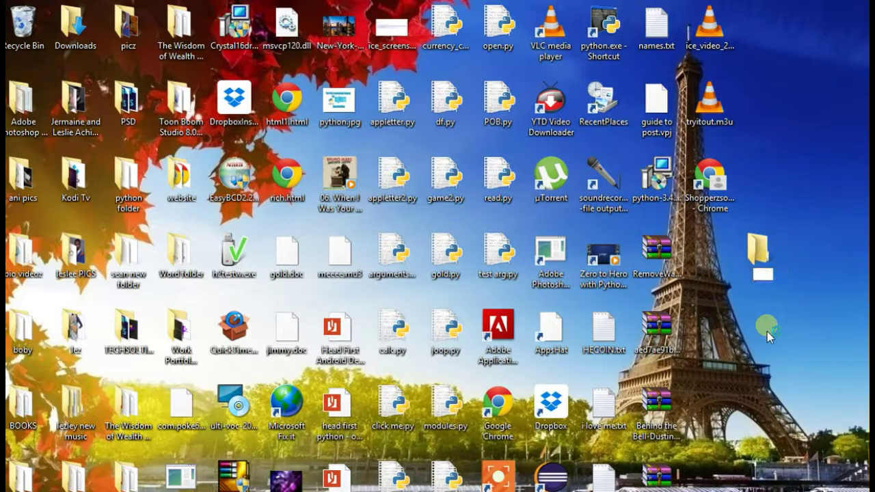
text(lop)
key(Return)
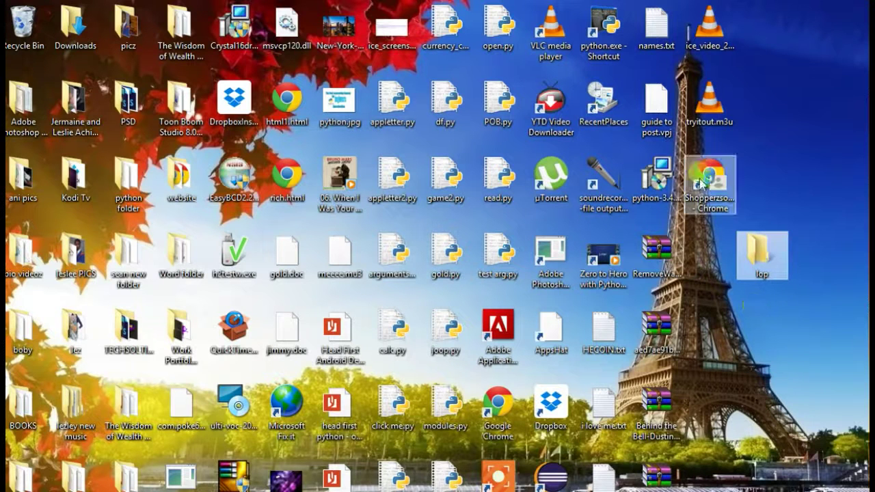
drag(730, 104, 773, 266)
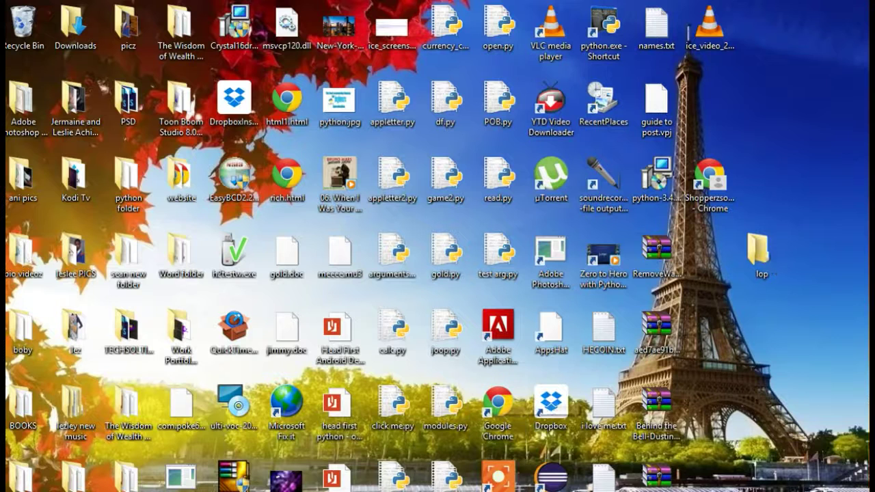
Switch back to Kodi and reload the Desktop folder in the share browser by going up one level and reopening it.
key(alt+Tab)
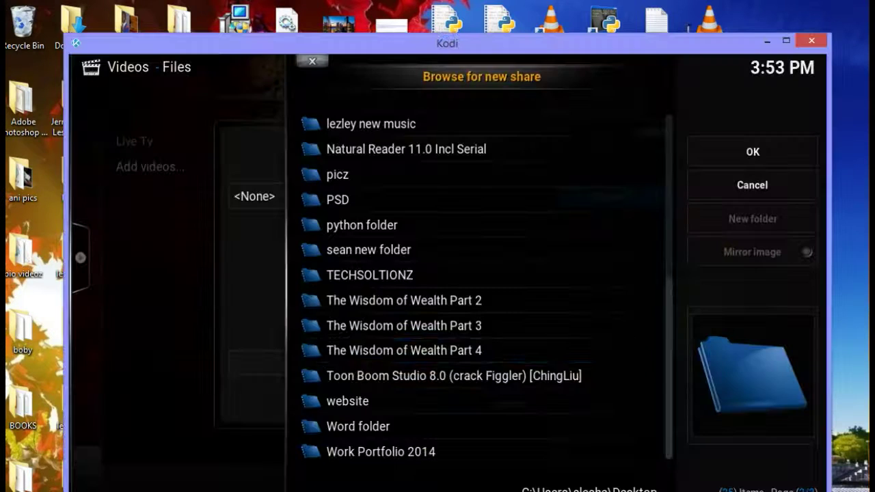
key(BackSpace)
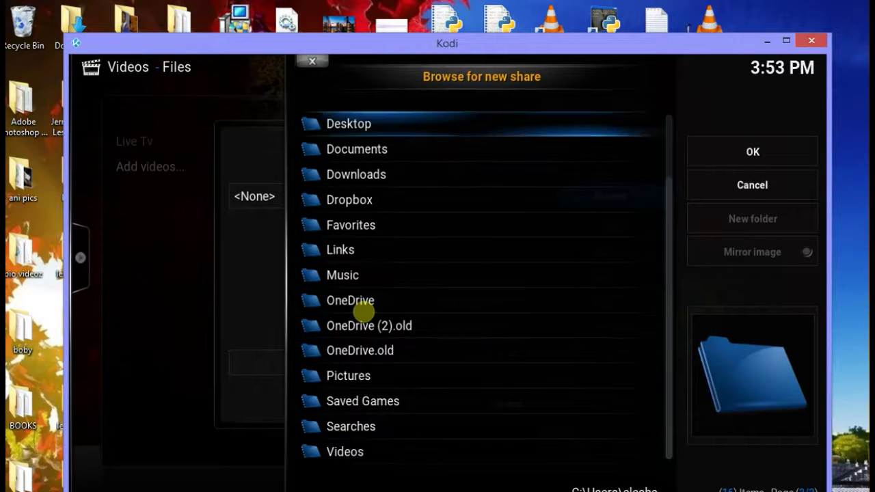
key(Down)
key(Down)
key(Down)
key(Down)
key(Down)
key(Down)
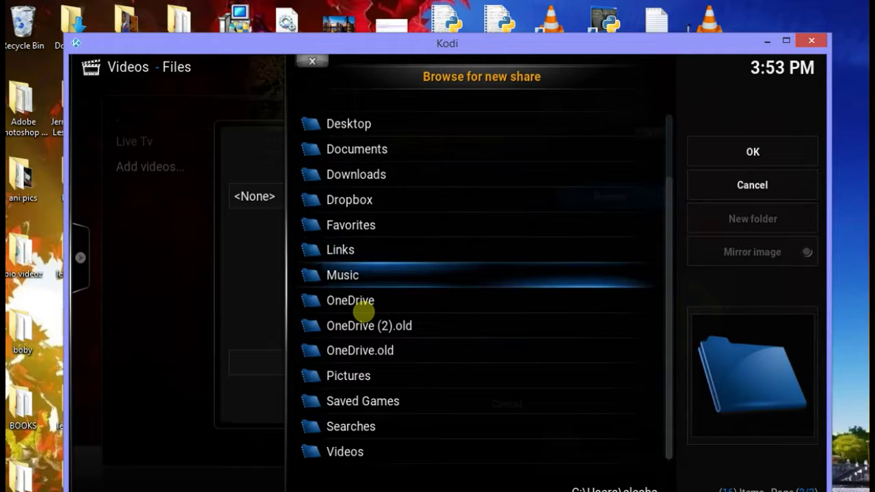
key(Up)
key(Up)
key(Up)
key(Up)
key(Up)
key(Up)
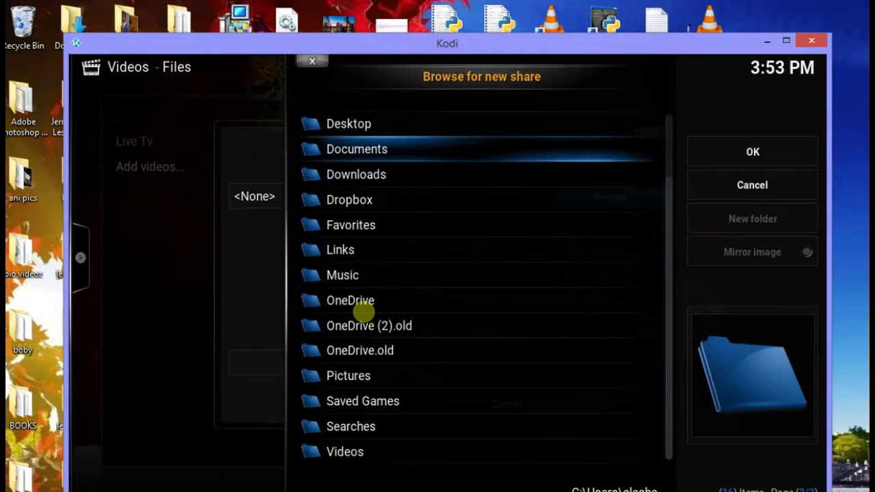
key(Return)
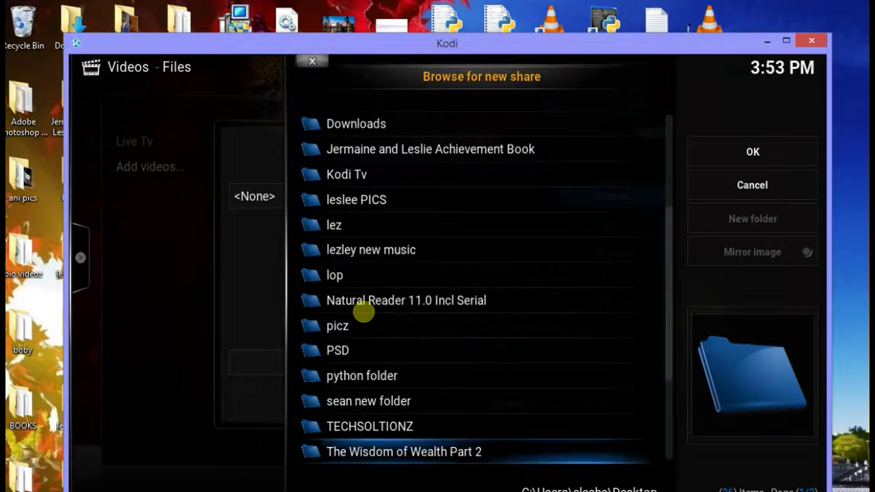
Choose the lop folder as the media location and save the source as lop with content set to None.
key(Down)
key(Down)
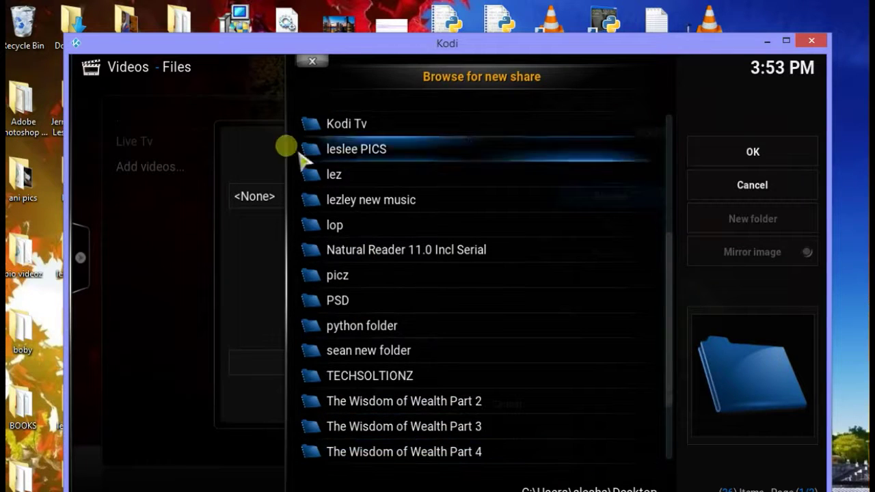
click(350, 225)
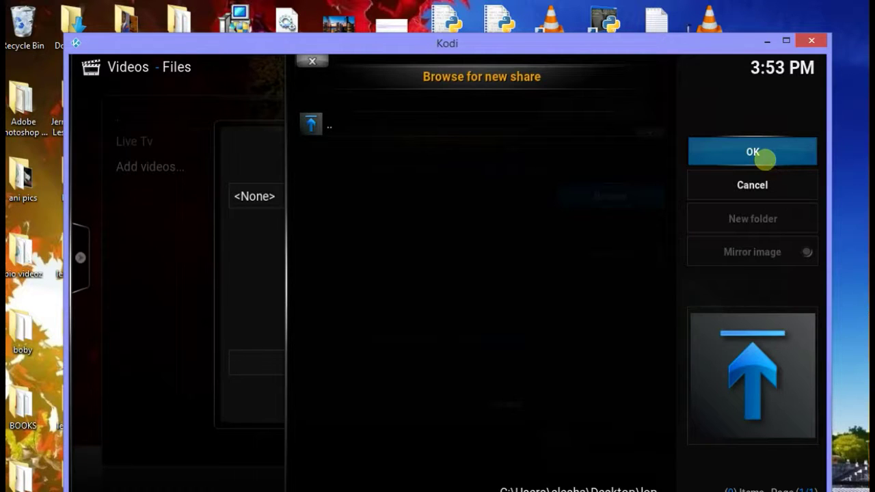
click(759, 154)
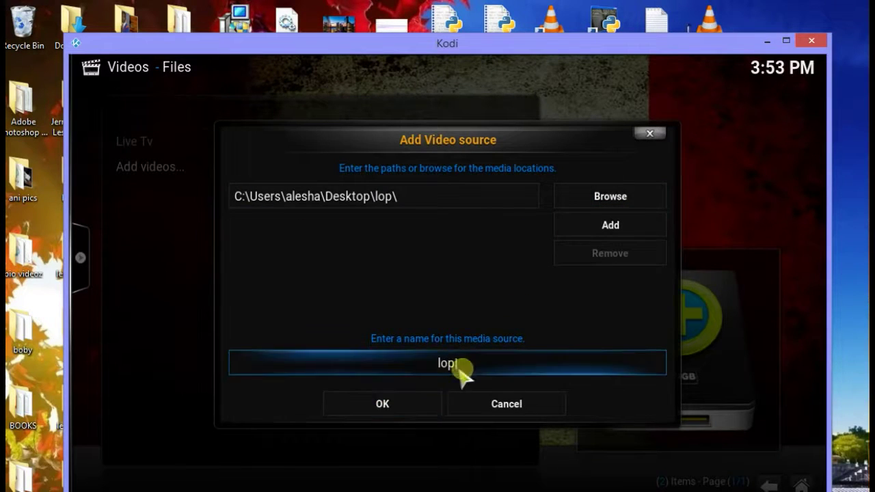
click(423, 397)
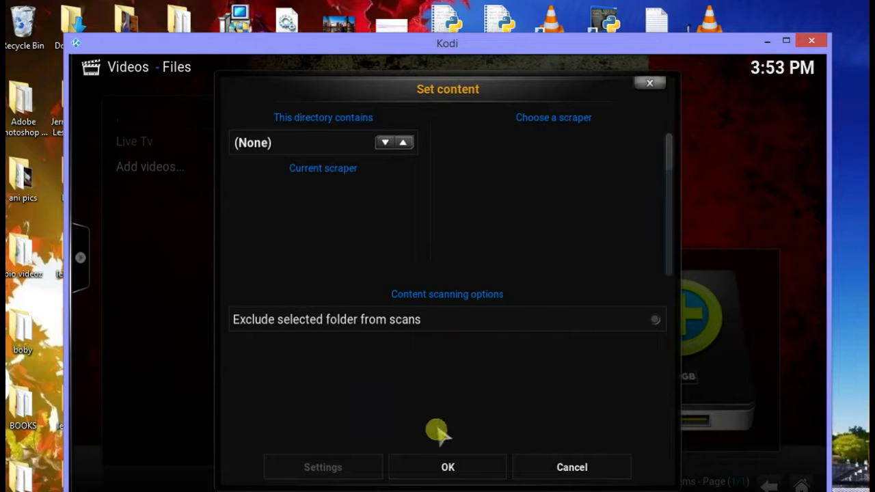
click(444, 467)
Go to the home screen, reopen the Videos file list, and highlight the lop source.
key(Escape)
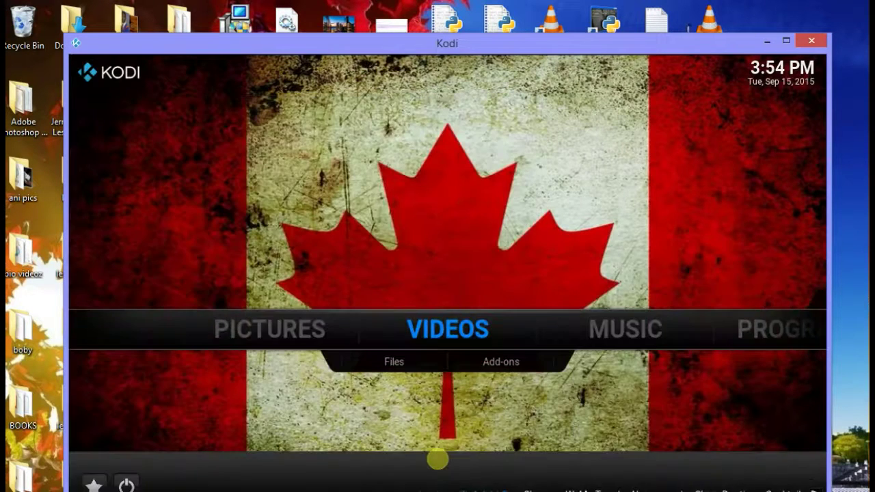
key(Down)
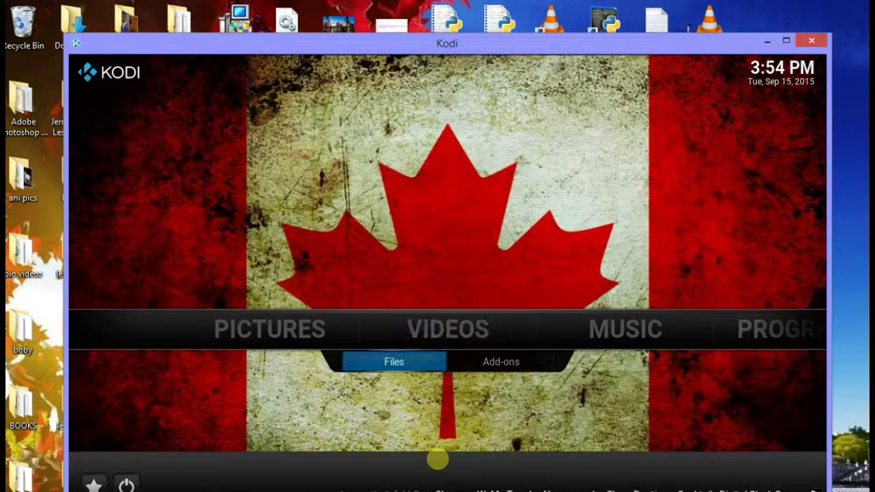
key(Return)
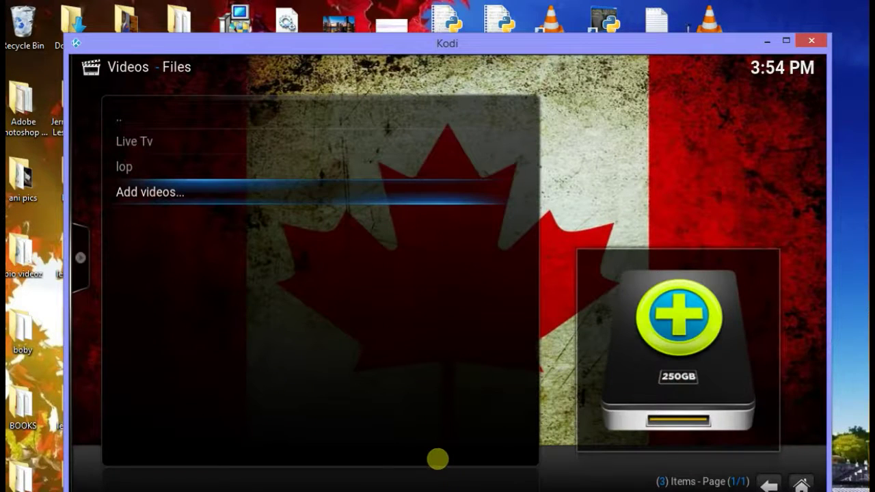
key(Down)
key(Down)
key(Down)
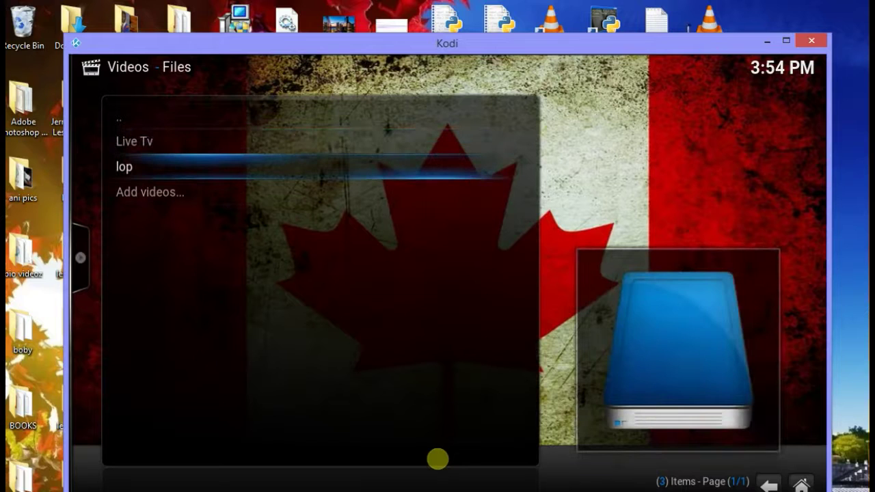
Open the tryitout.m3u playlist in the lop source and play the Nickelodeon (EN/RU) stream.
key(Return)
key(Down)
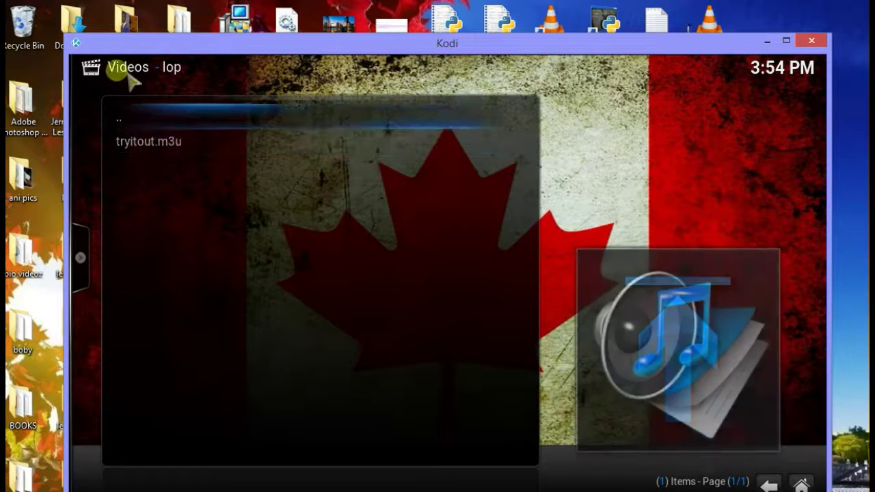
click(152, 140)
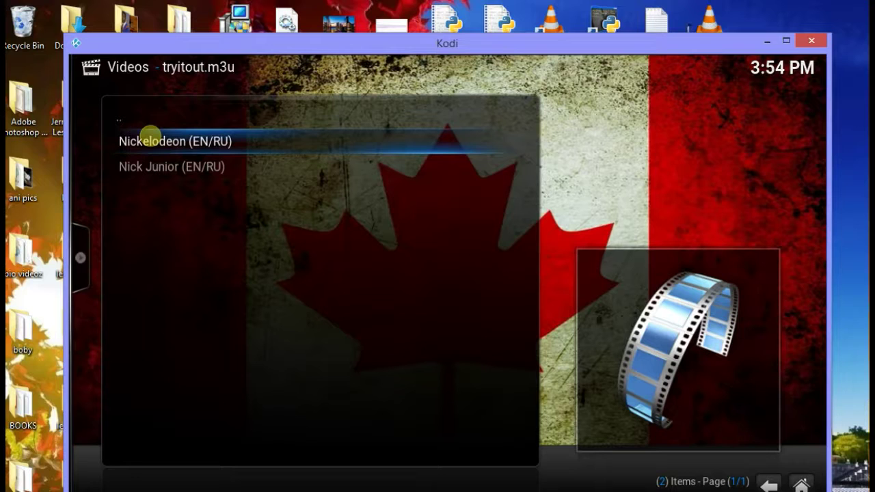
click(151, 135)
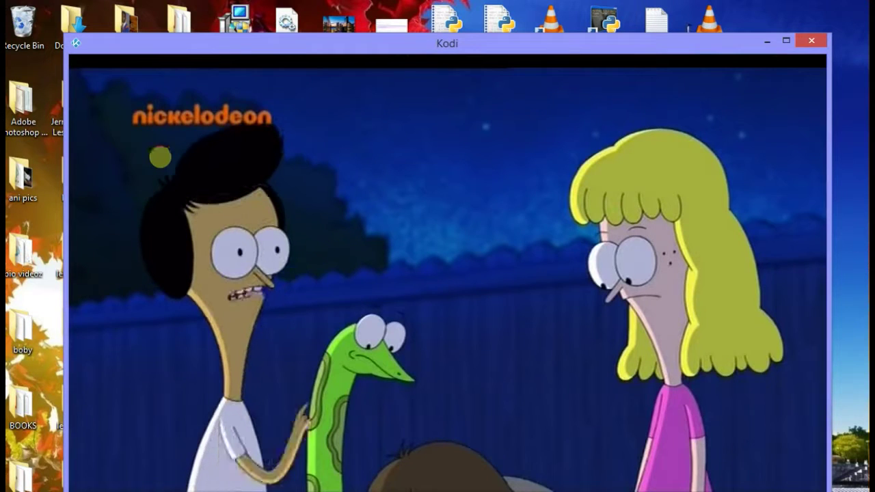
mouse_move(203, 204)
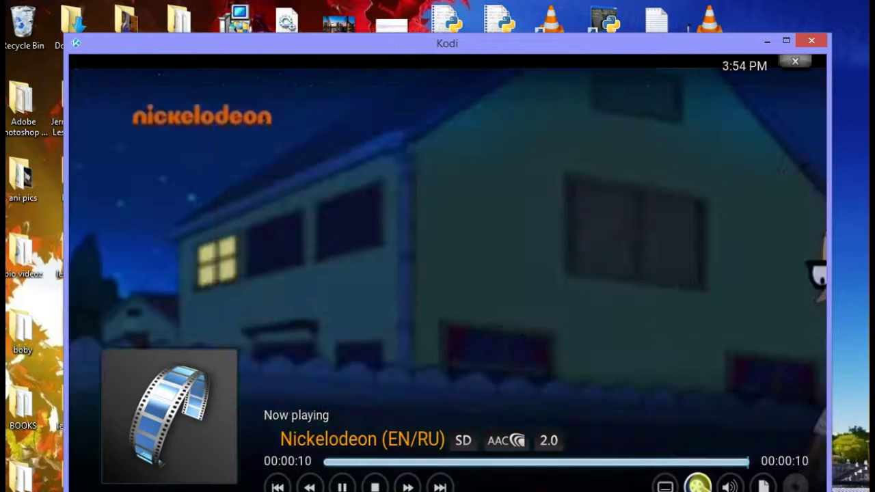
click(698, 485)
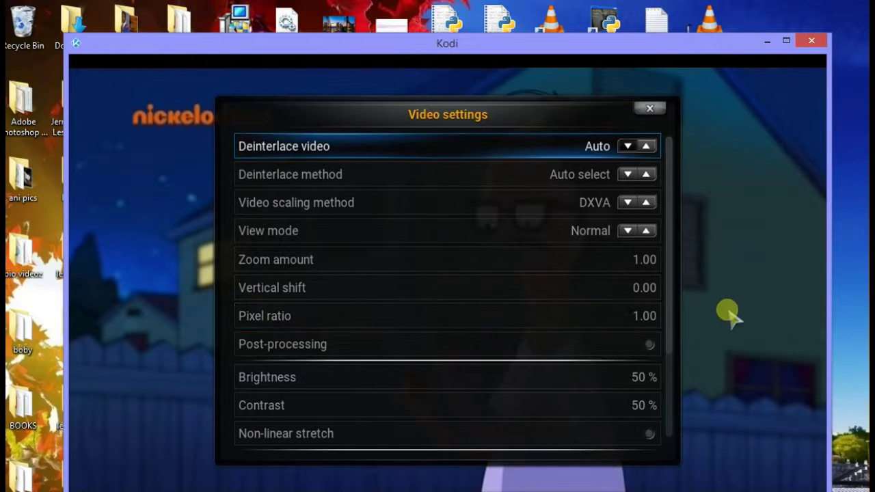
click(655, 109)
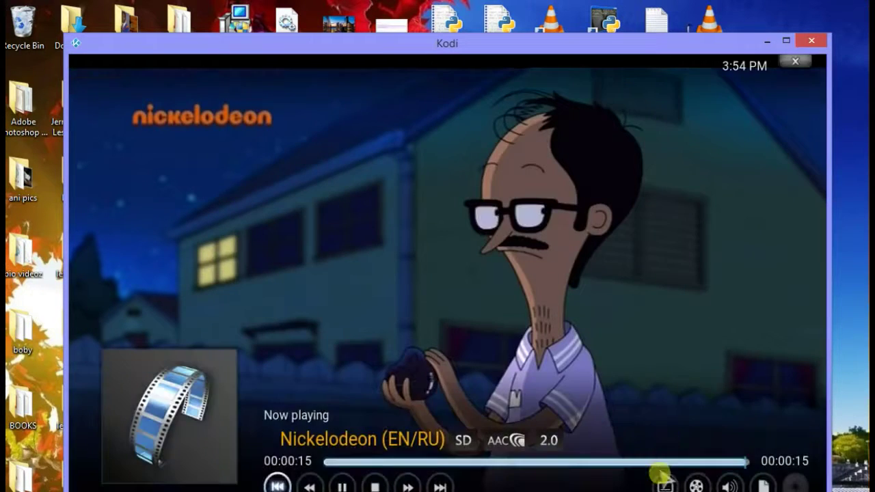
Change the playing video's audio stream to Unknown - Stereo (2/2) and close the audio and subtitle settings.
click(727, 486)
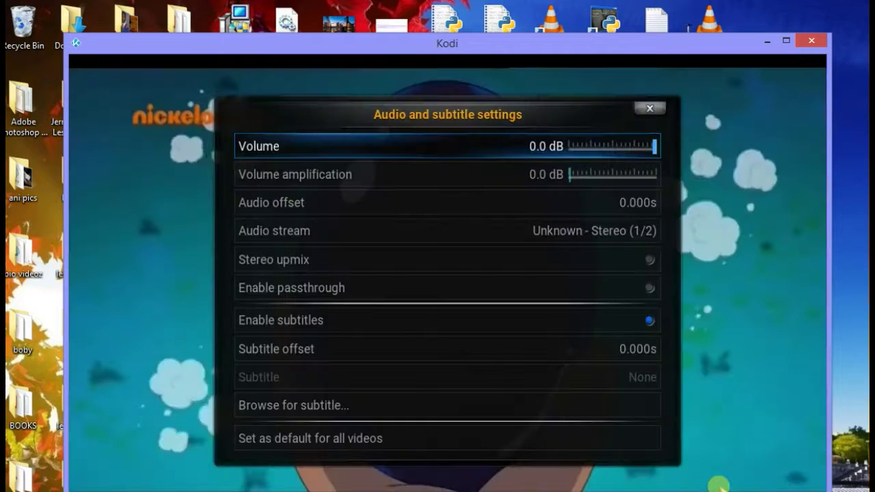
click(629, 231)
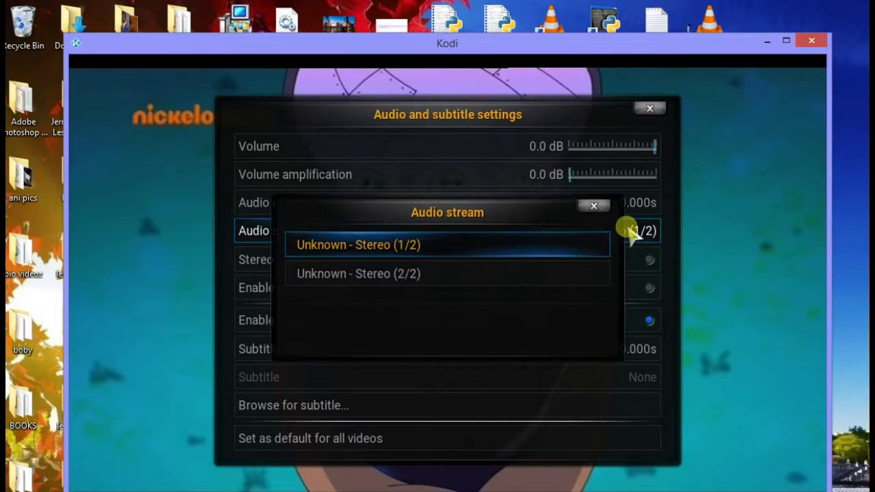
click(588, 276)
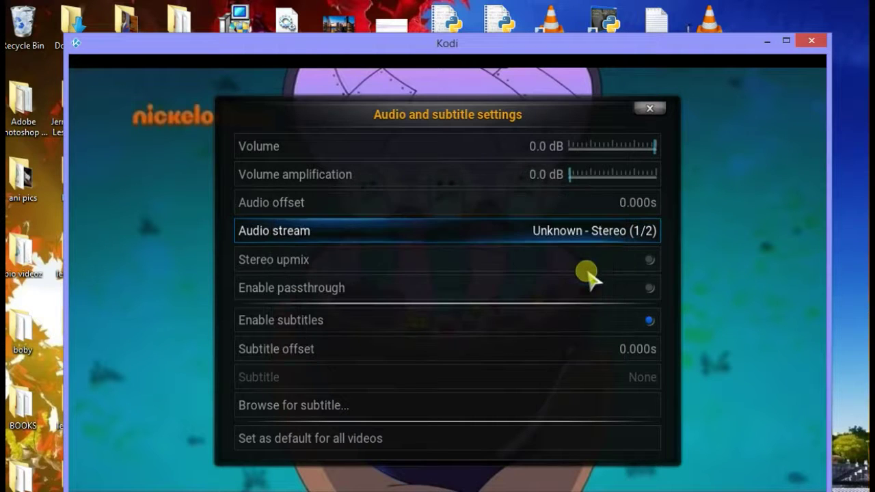
click(650, 113)
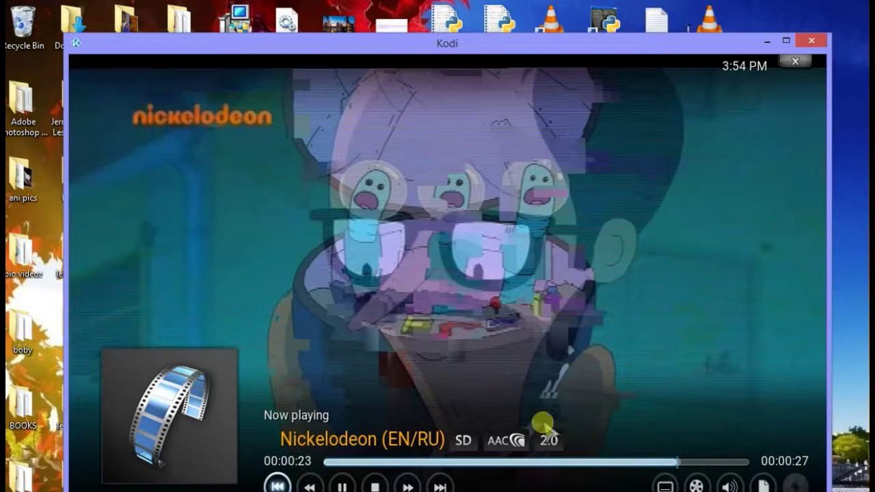
Pause and resume the Nickelodeon (EN/RU) stream, and stop its playback to return to the playlist.
key(space)
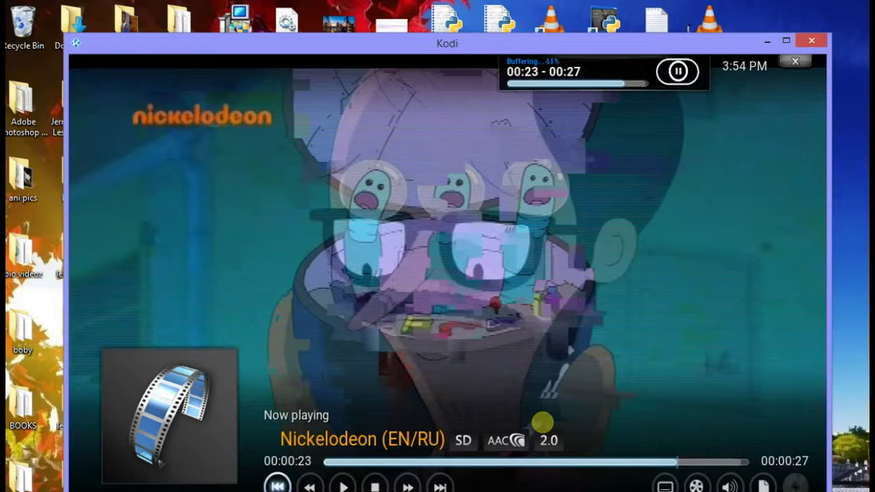
key(space)
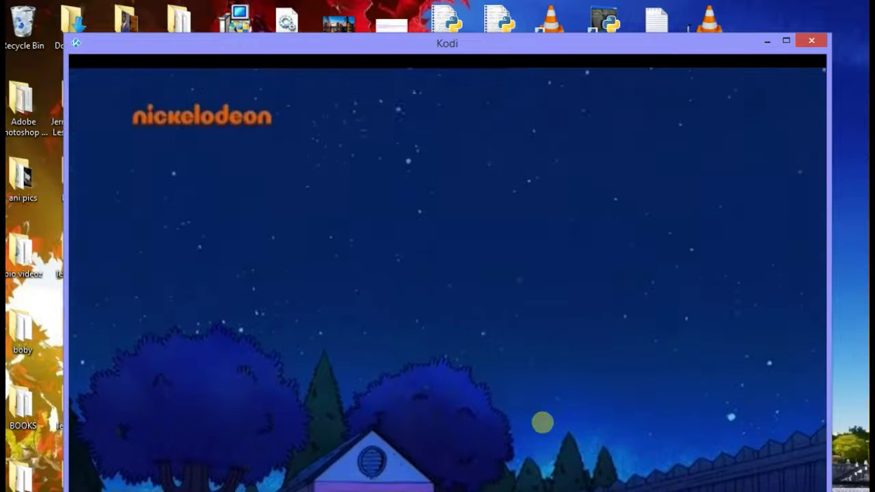
mouse_move(424, 380)
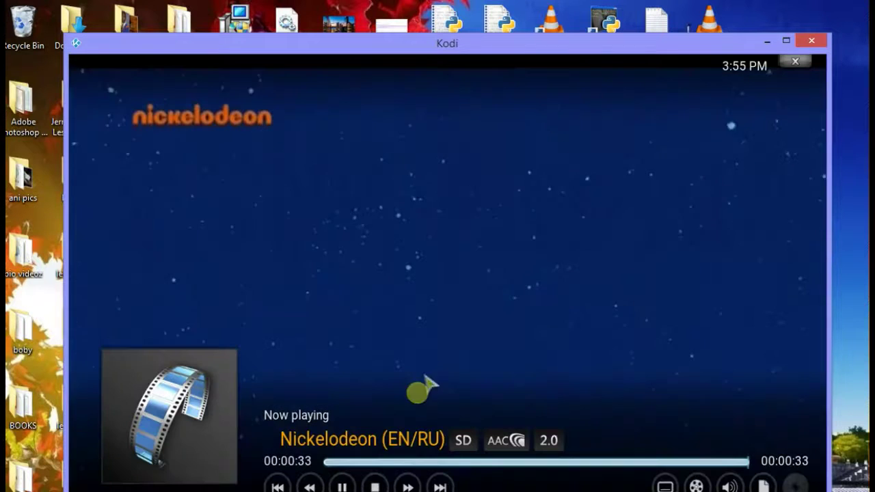
click(374, 484)
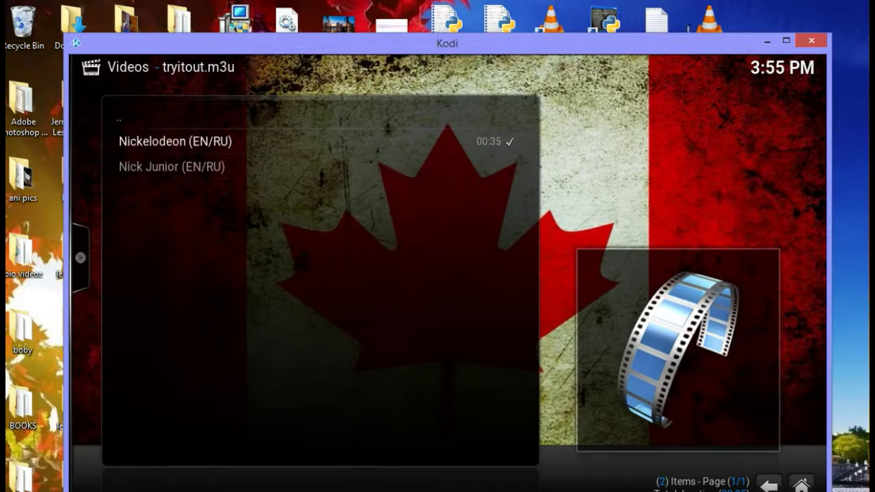
click(747, 491)
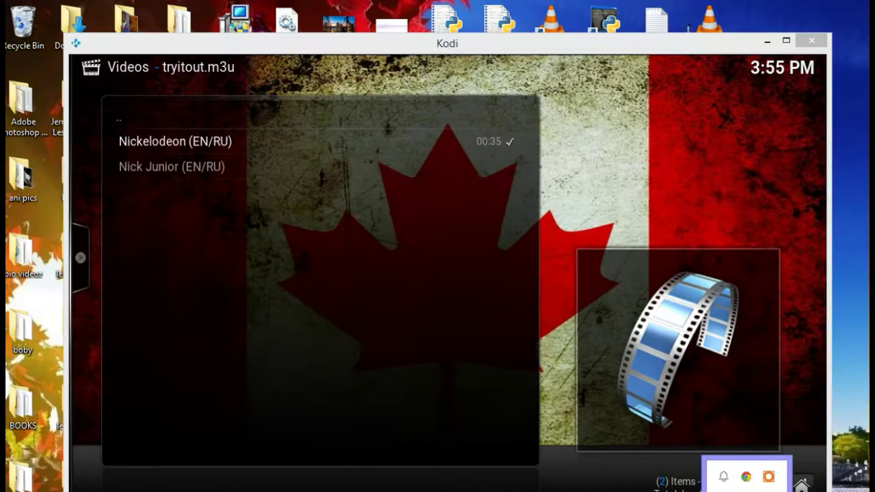